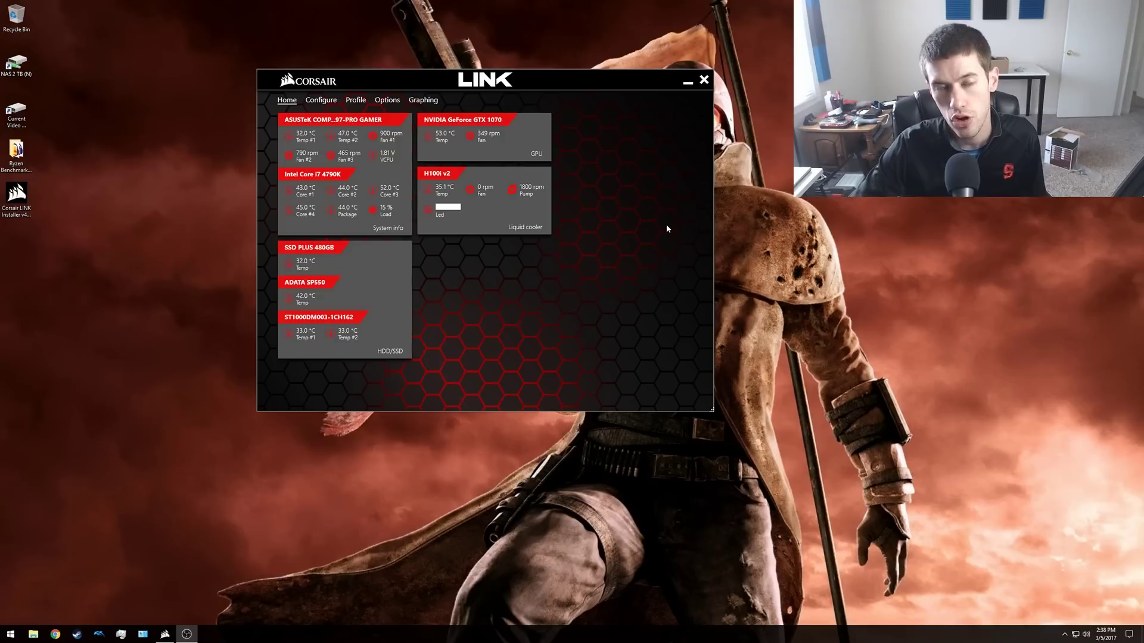
- Open and close the GPU fan, motherboard Temp #2 and CPU Core #3 sensor settings, then open CPU Core #2's
left_click(511, 190)
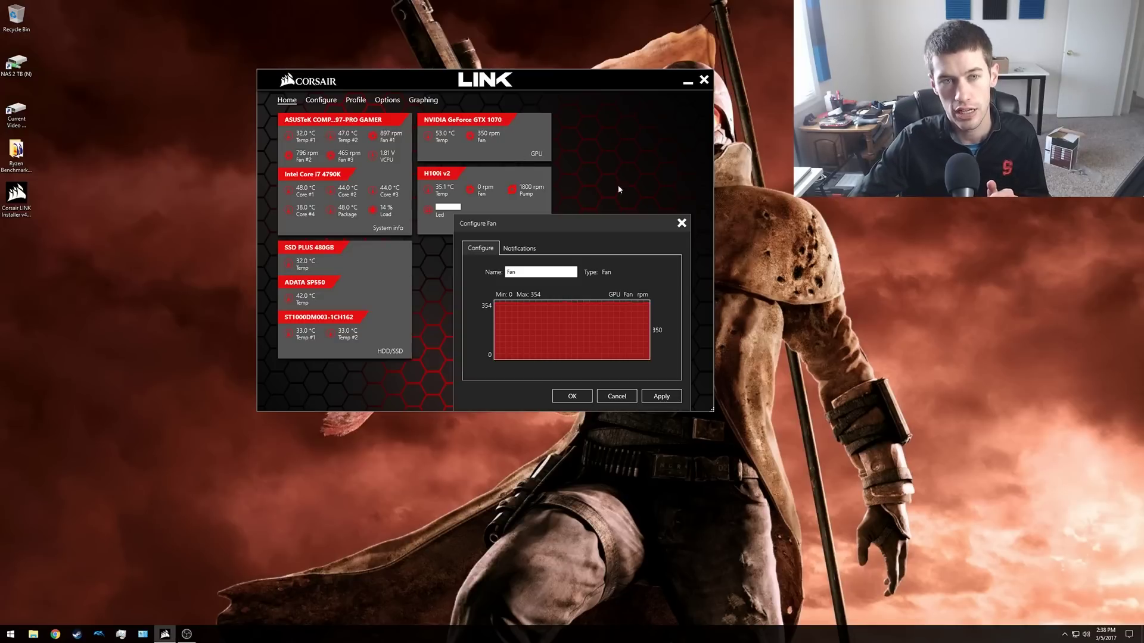
left_click(686, 230)
left_click(345, 137)
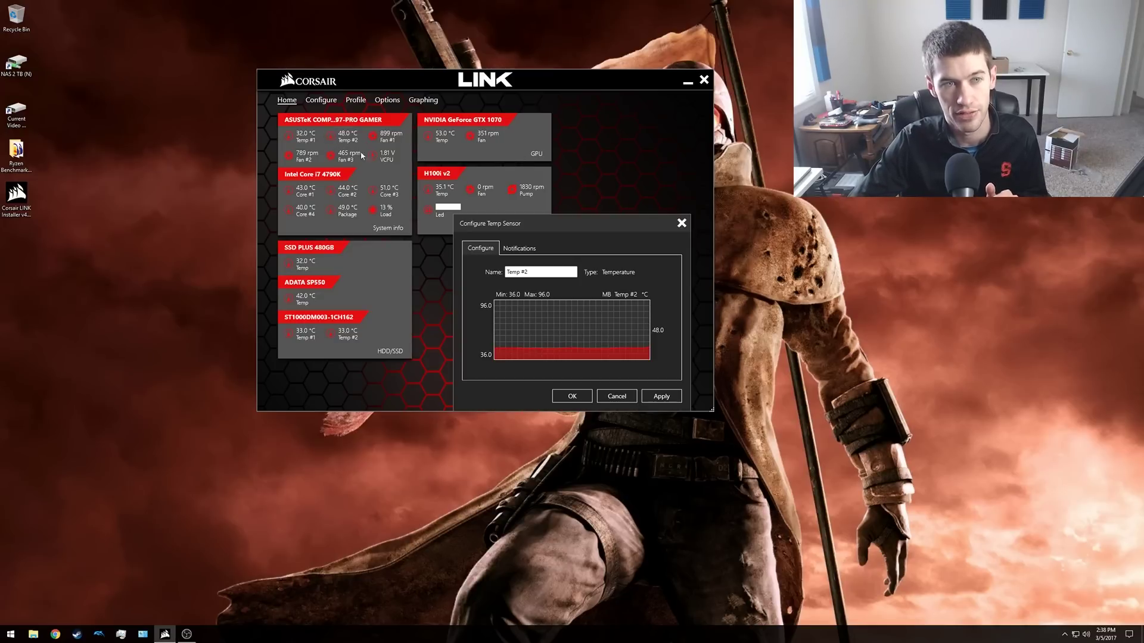
left_click(681, 224)
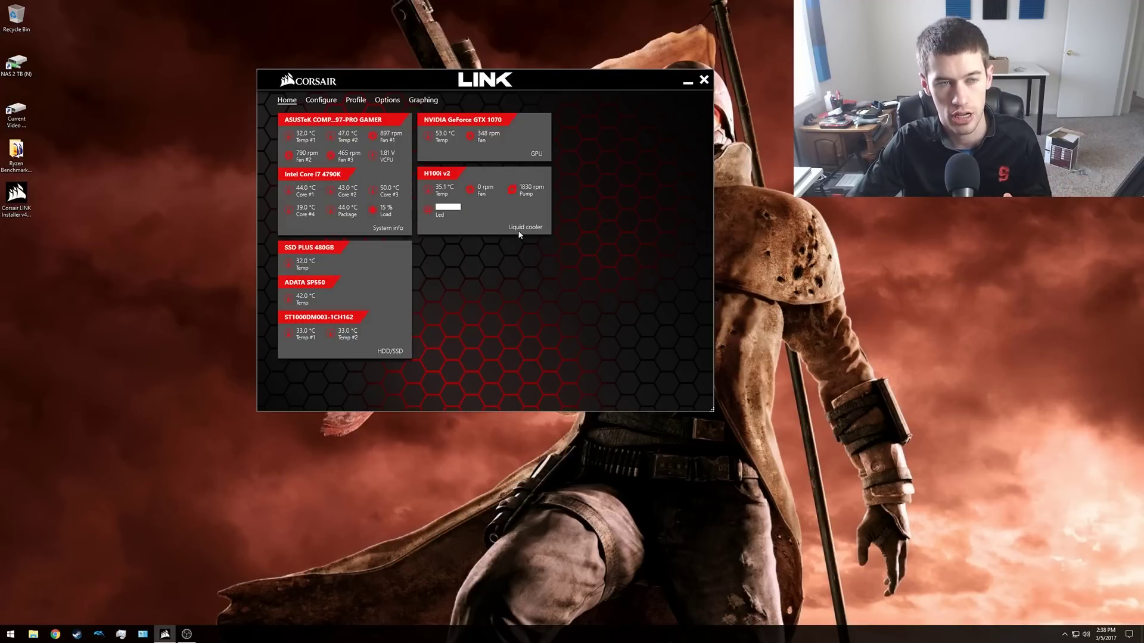
double_click(386, 191)
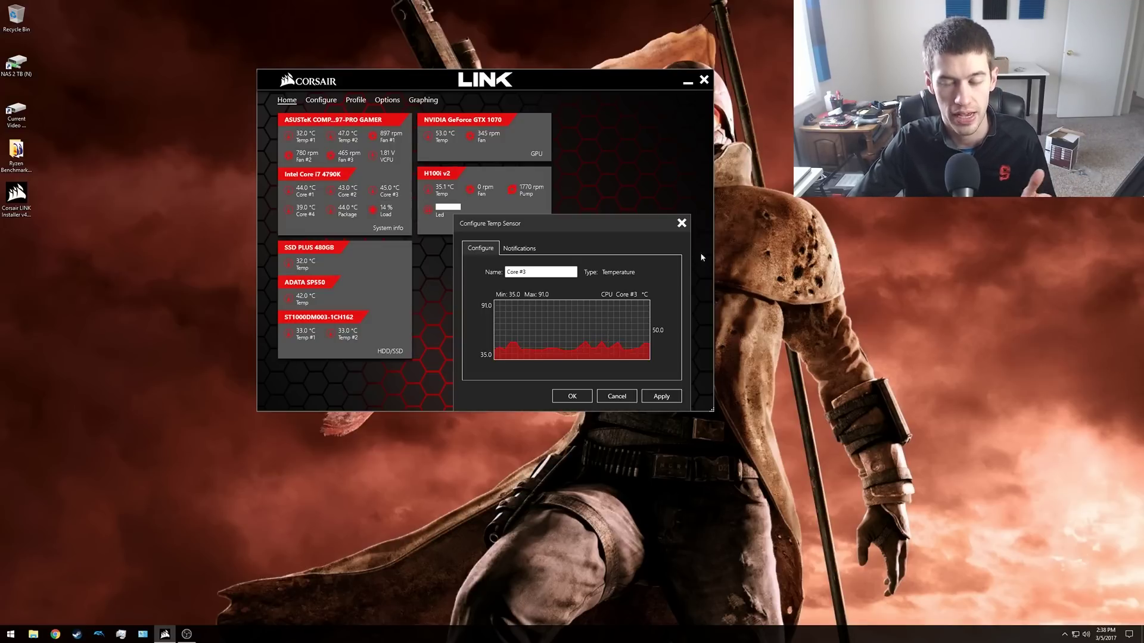
left_click(682, 223)
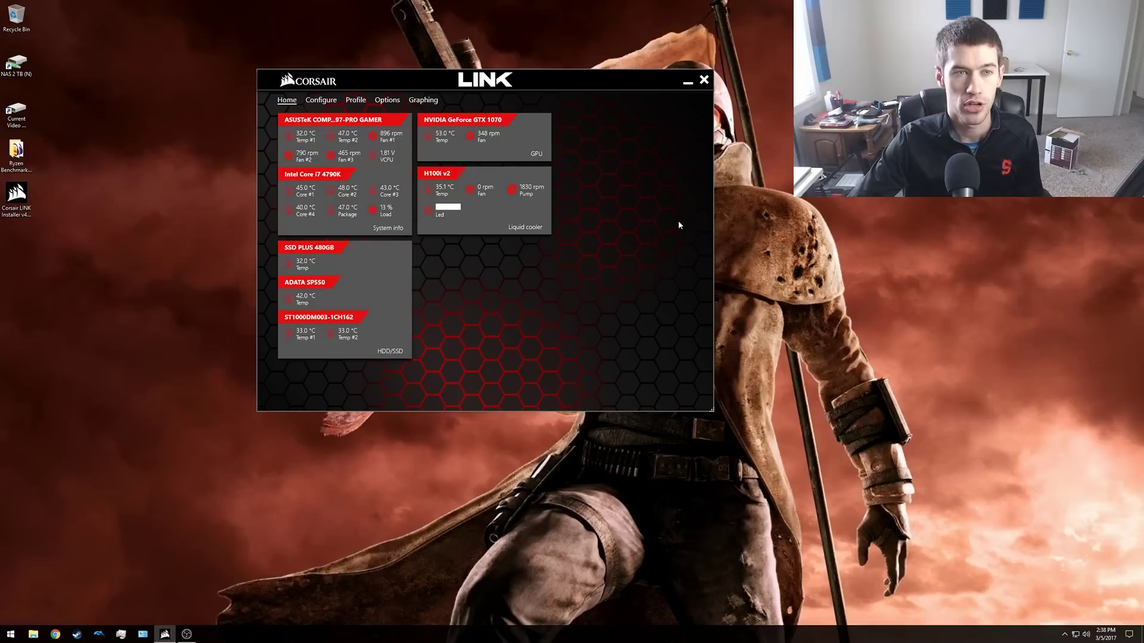
double_click(364, 195)
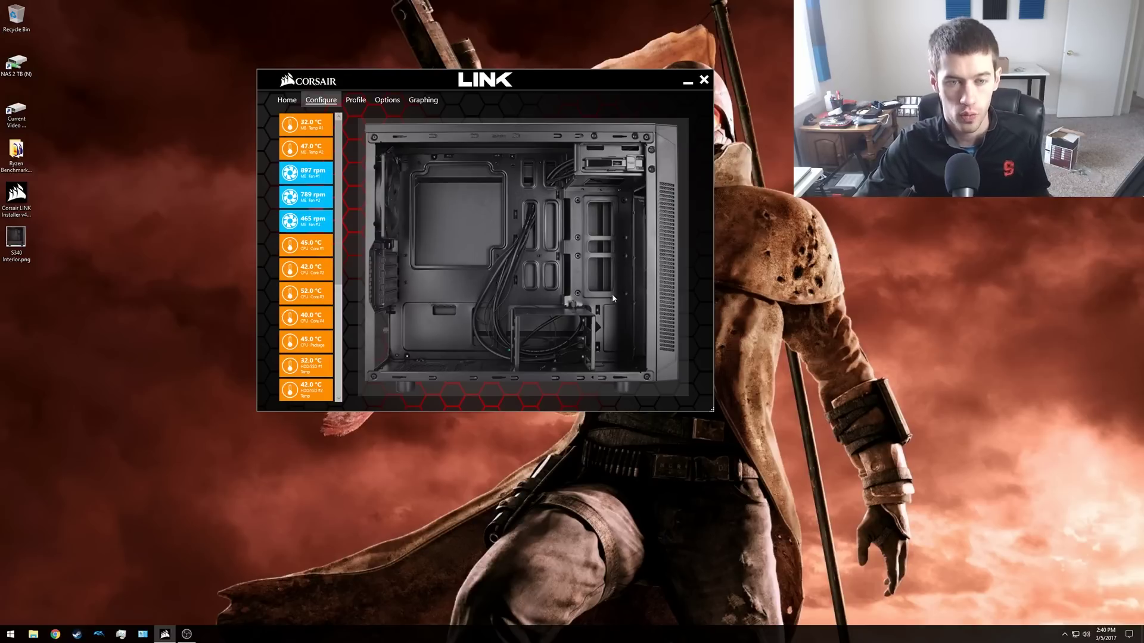
- Open the case image chooser from the case picture and preview the Graphite 780T and 760T cases
right_click(466, 257)
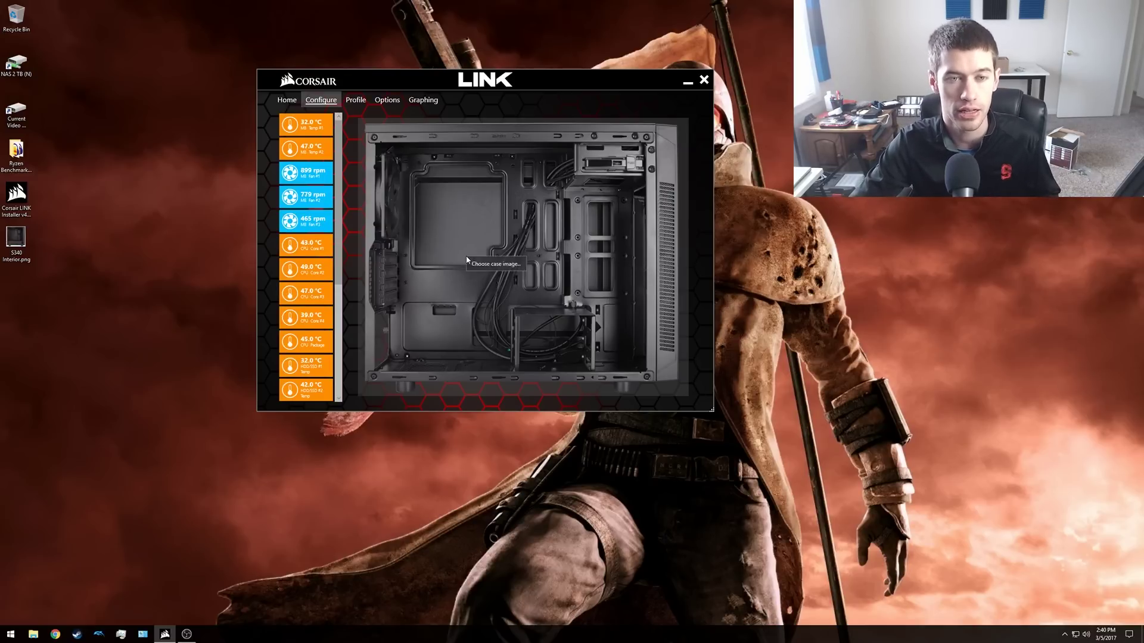
left_click(503, 269)
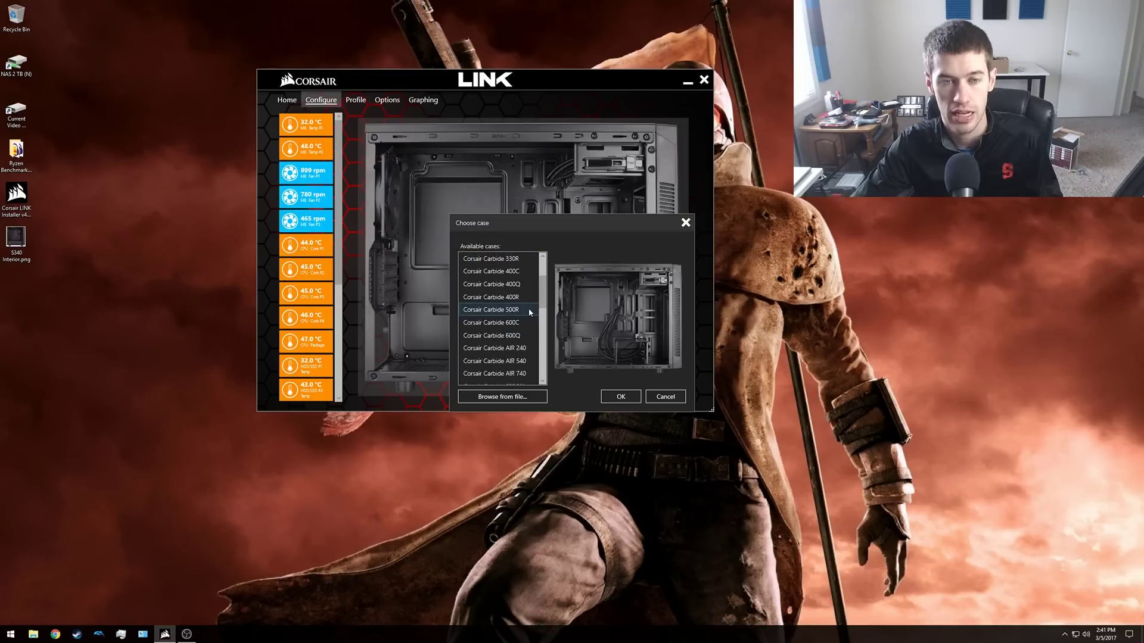
scroll(530, 314, "down", 5)
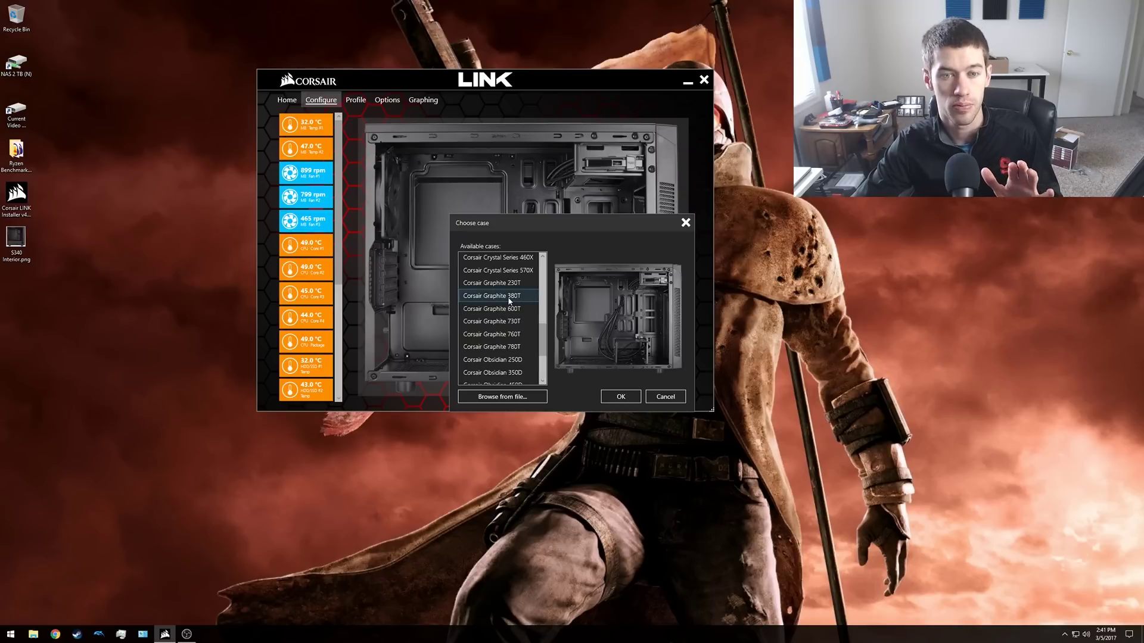
scroll(510, 299, "down", 1)
left_click(511, 300)
left_click(503, 325)
left_click(503, 377)
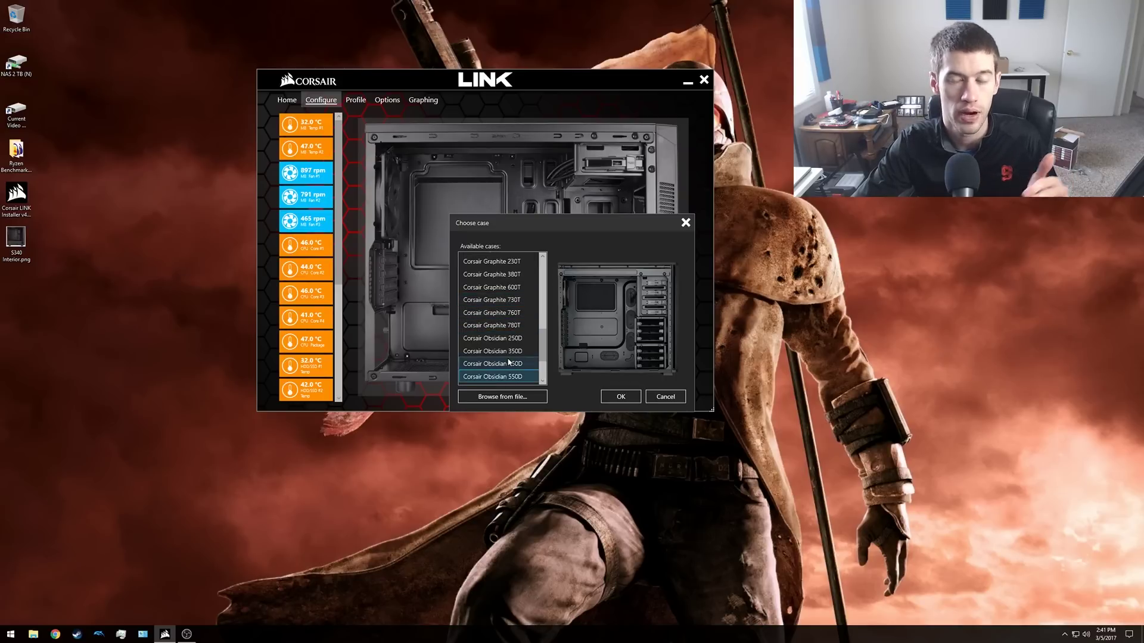
left_click(503, 314)
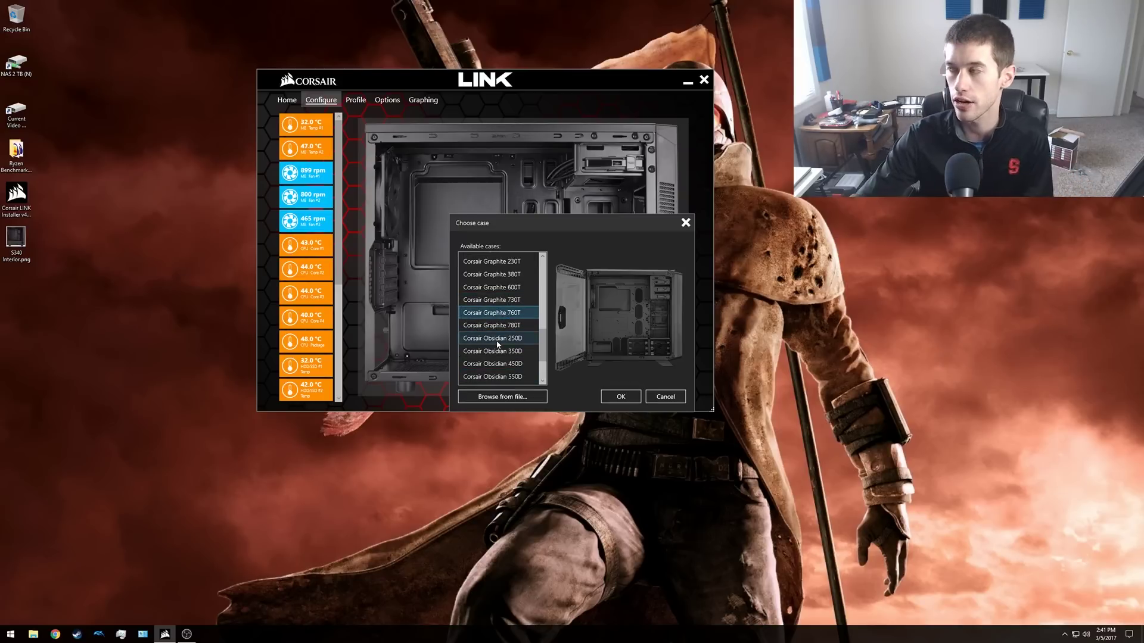
scroll(503, 340, "down", 2)
- Load S340 Interior.png from the Desktop as the case picture and confirm it
left_click(506, 396)
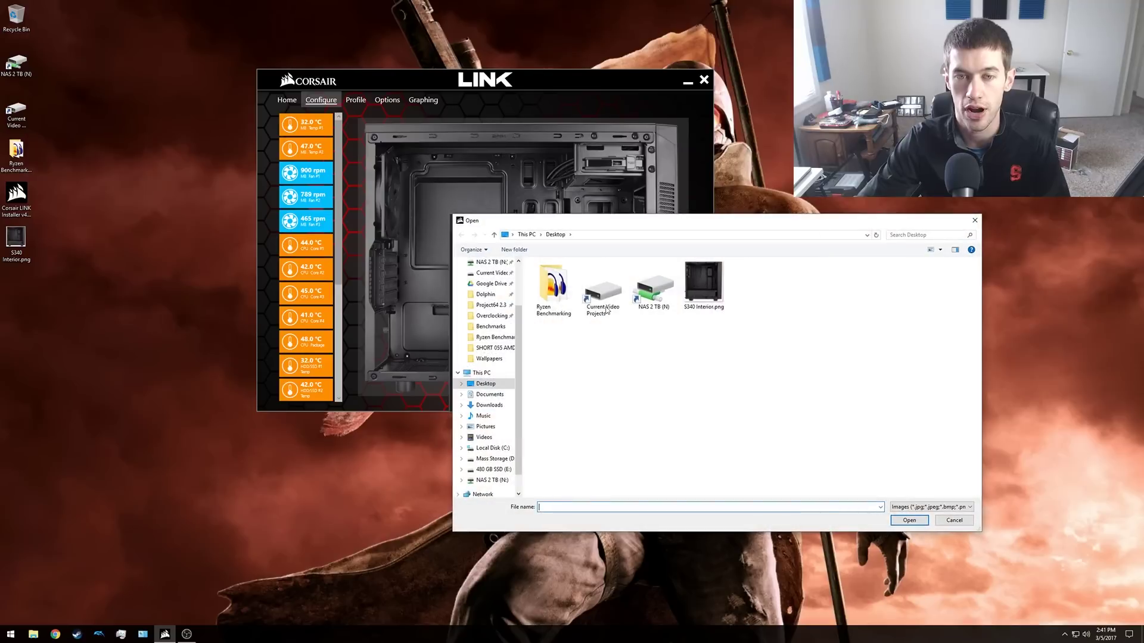
double_click(715, 293)
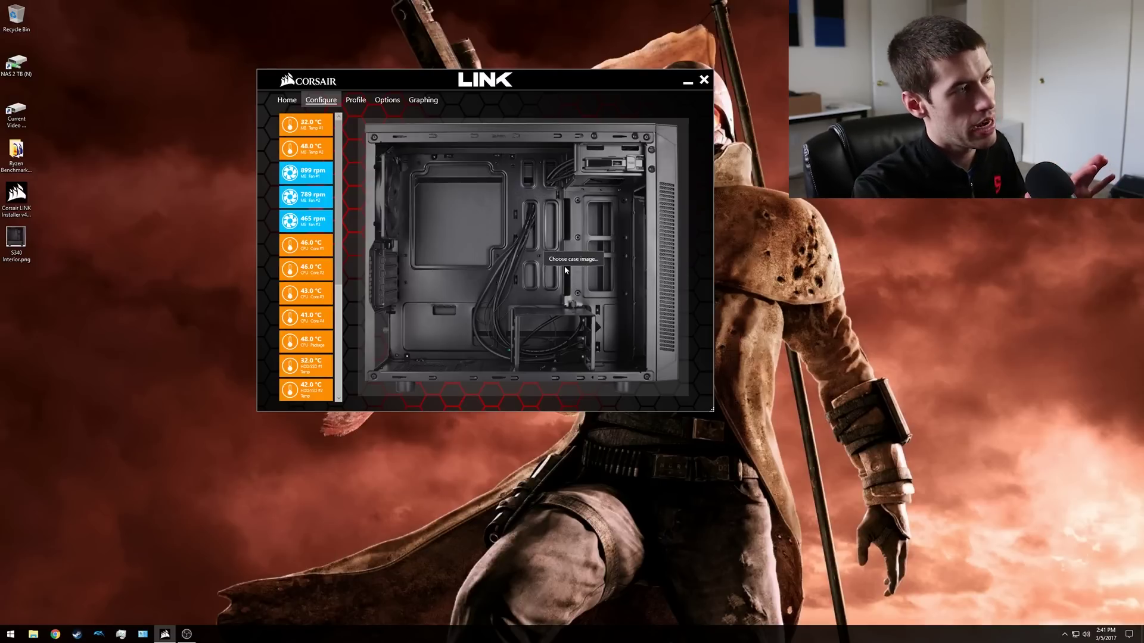
left_click(544, 252)
left_click(503, 397)
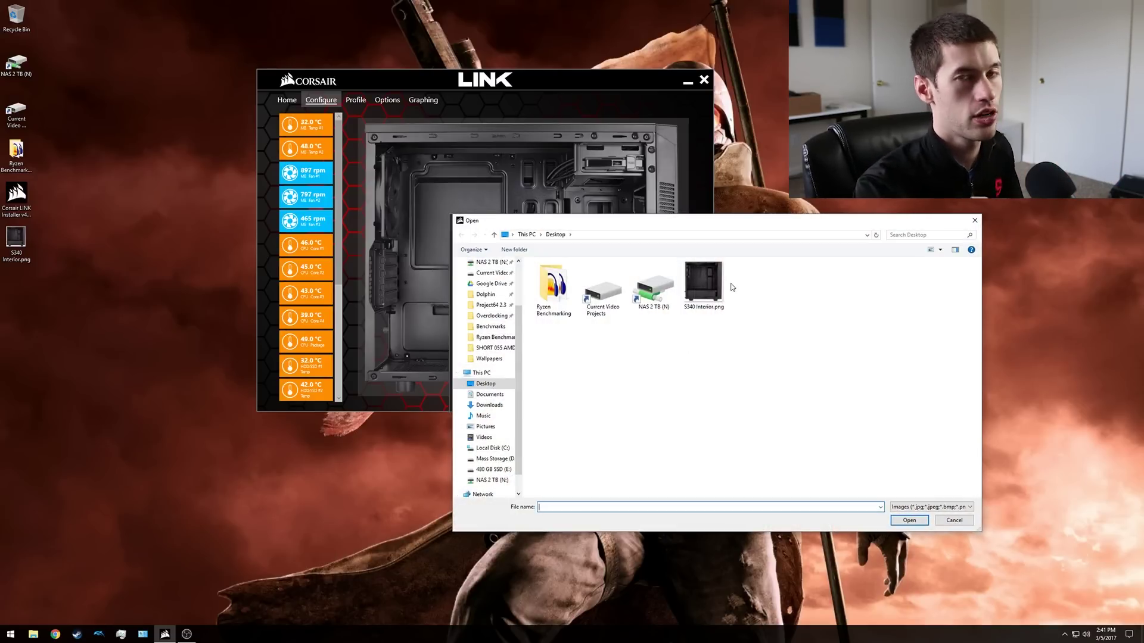
double_click(699, 286)
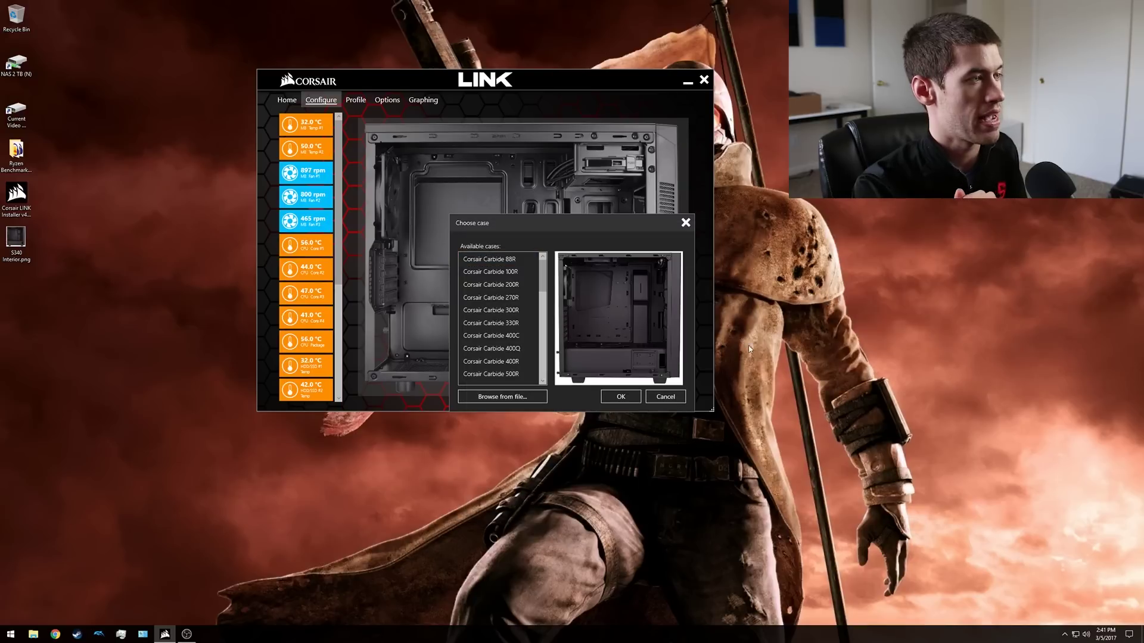
left_click(621, 397)
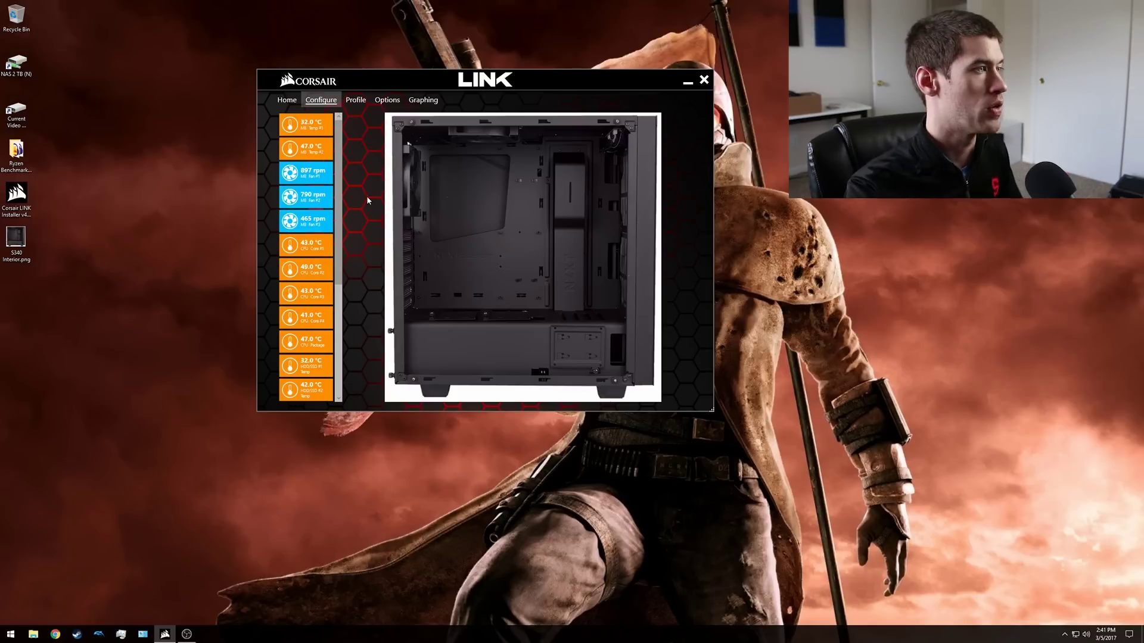
- Place the cooler pump, GPU fan, 465 rpm front fan and 898 rpm rear fan readings on the S340 picture
scroll(305, 338, "down", 5)
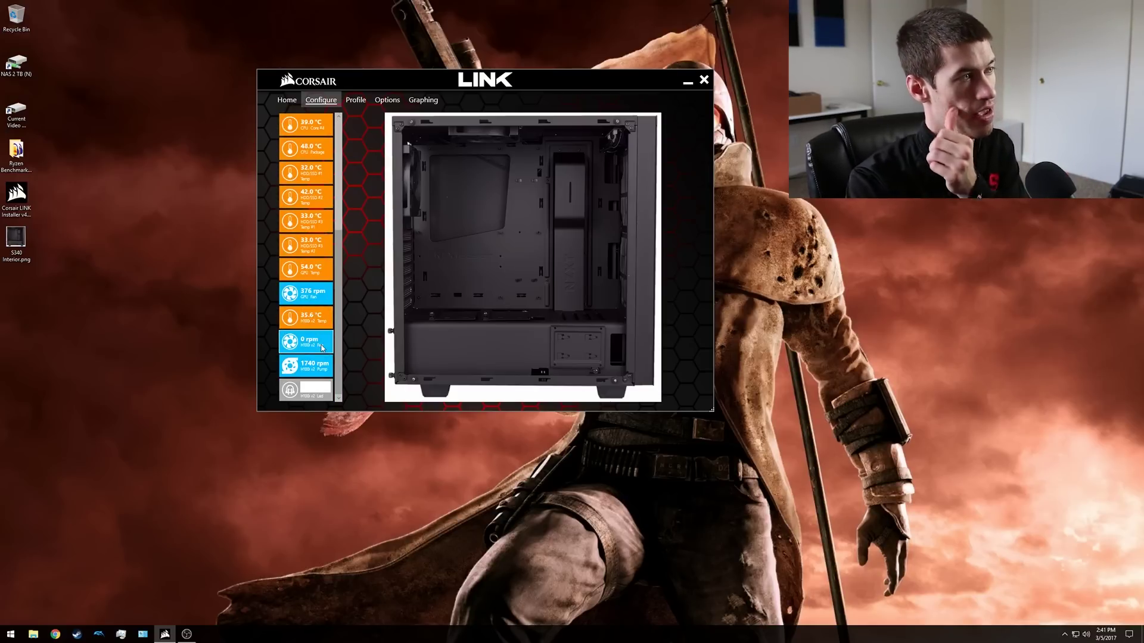
left_click_drag(330, 374, 478, 195)
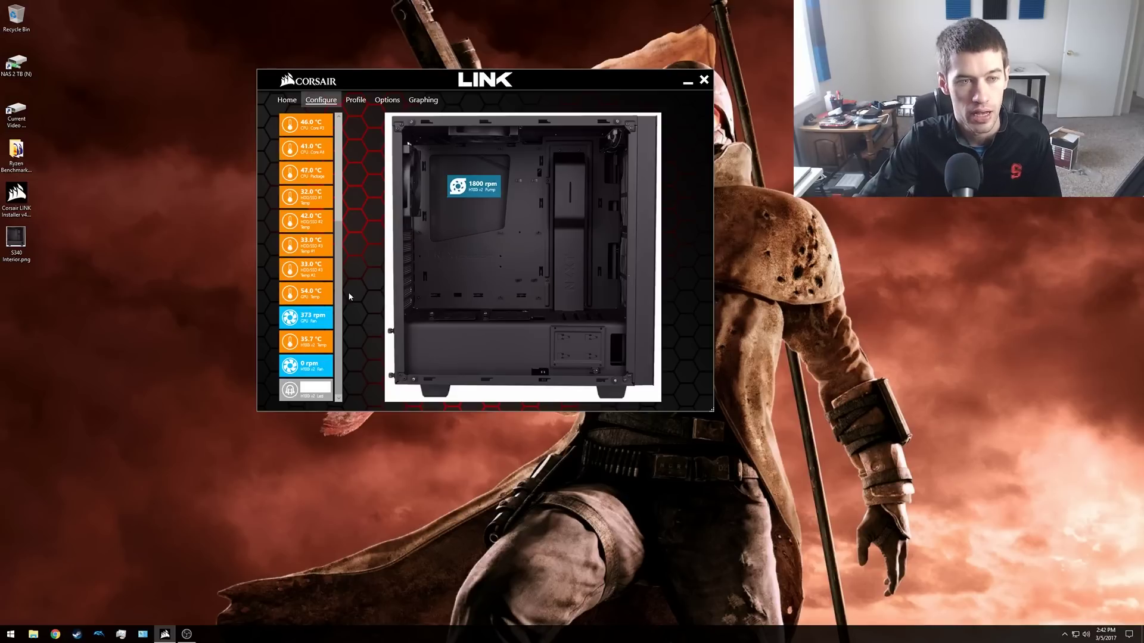
left_click_drag(309, 317, 491, 281)
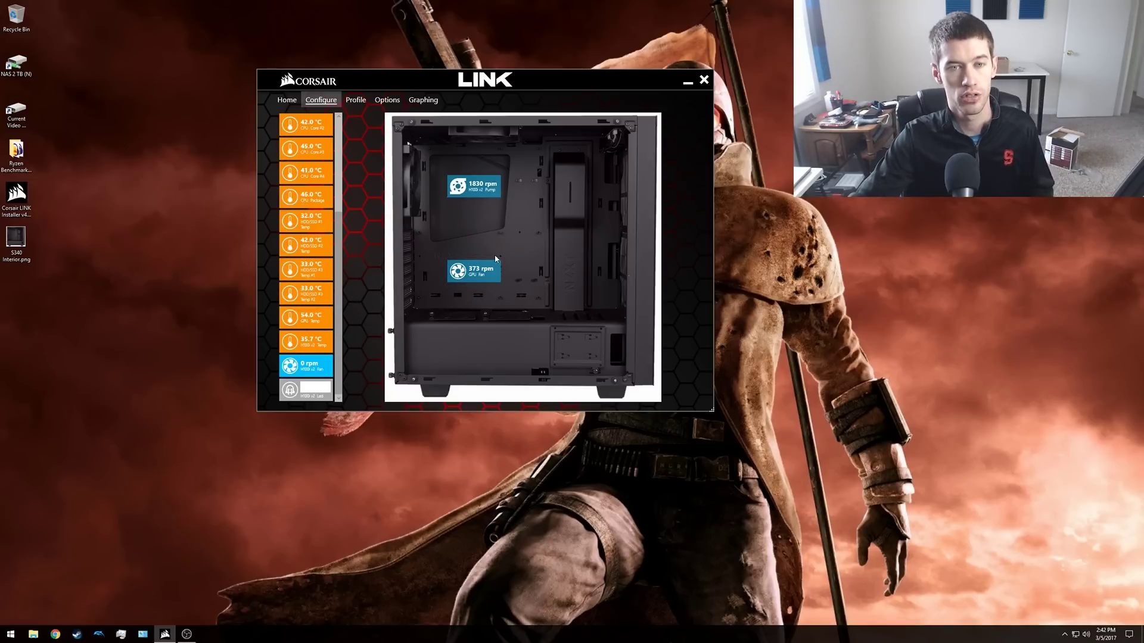
scroll(304, 312, "up", 3)
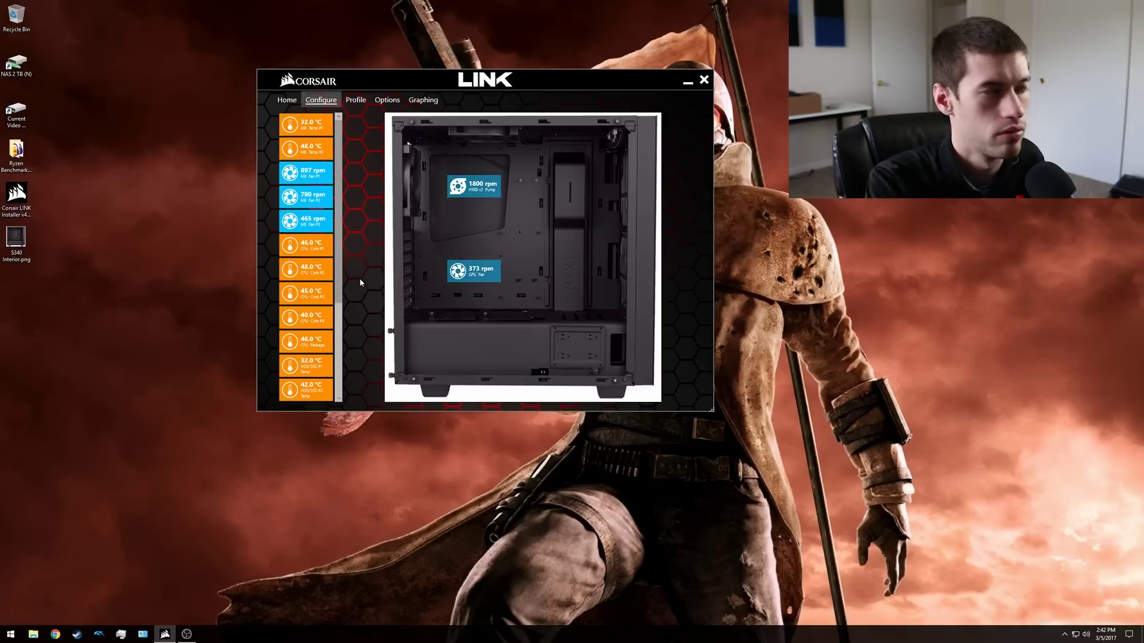
left_click_drag(313, 226, 630, 245)
left_click_drag(309, 172, 418, 183)
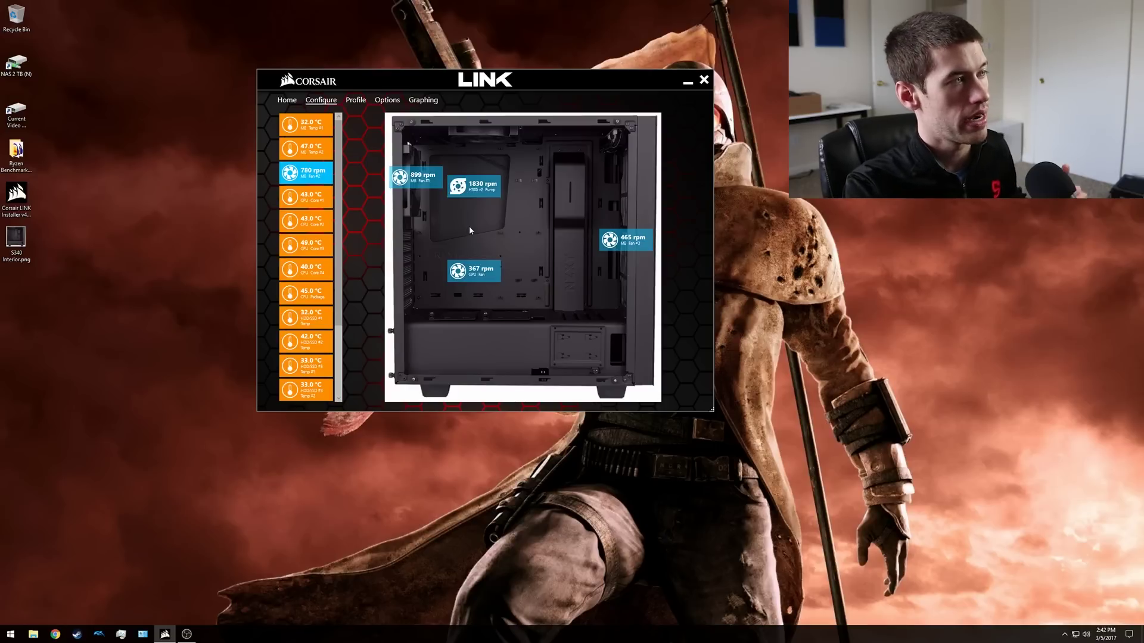
scroll(321, 174, "down", 3)
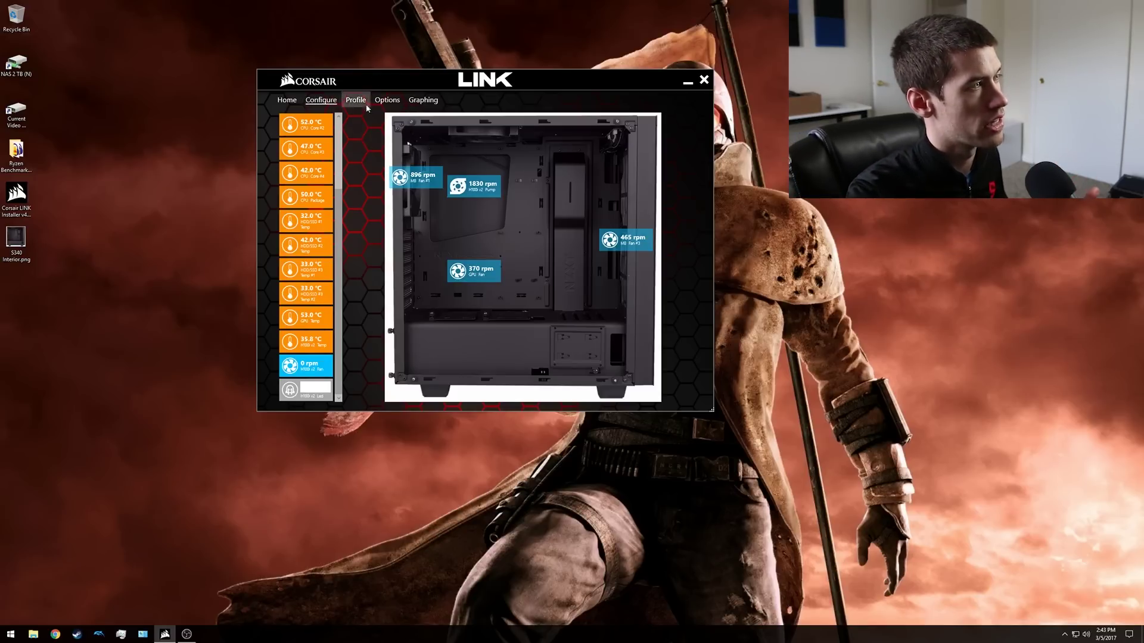
- Create a new user profile named Gaming in Manage profiles
mouse_move(360, 104)
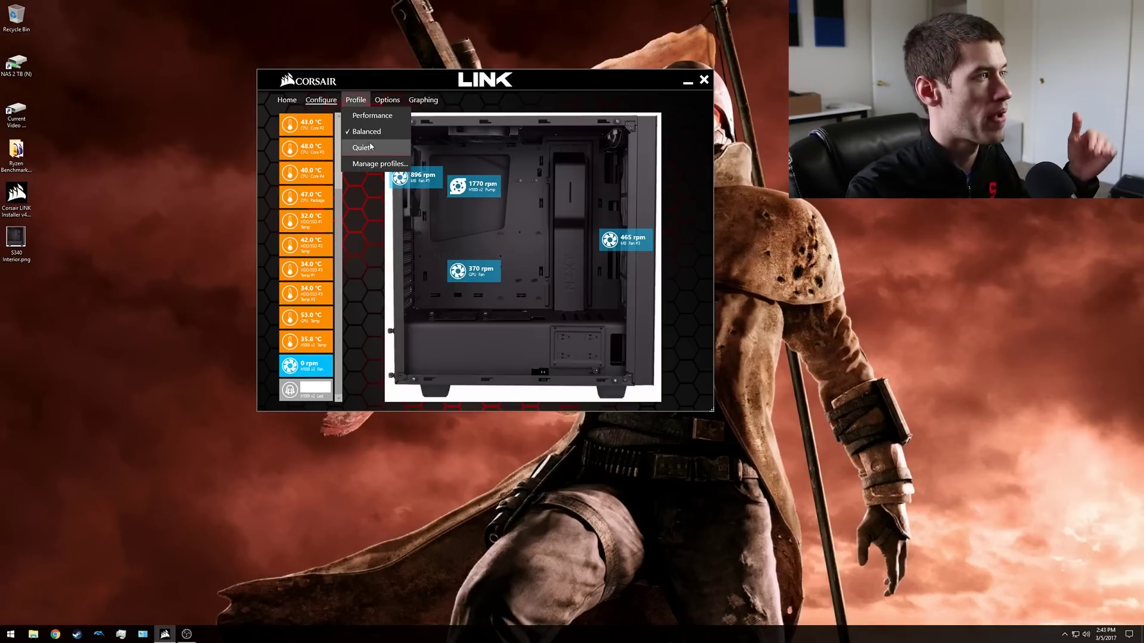
left_click(376, 164)
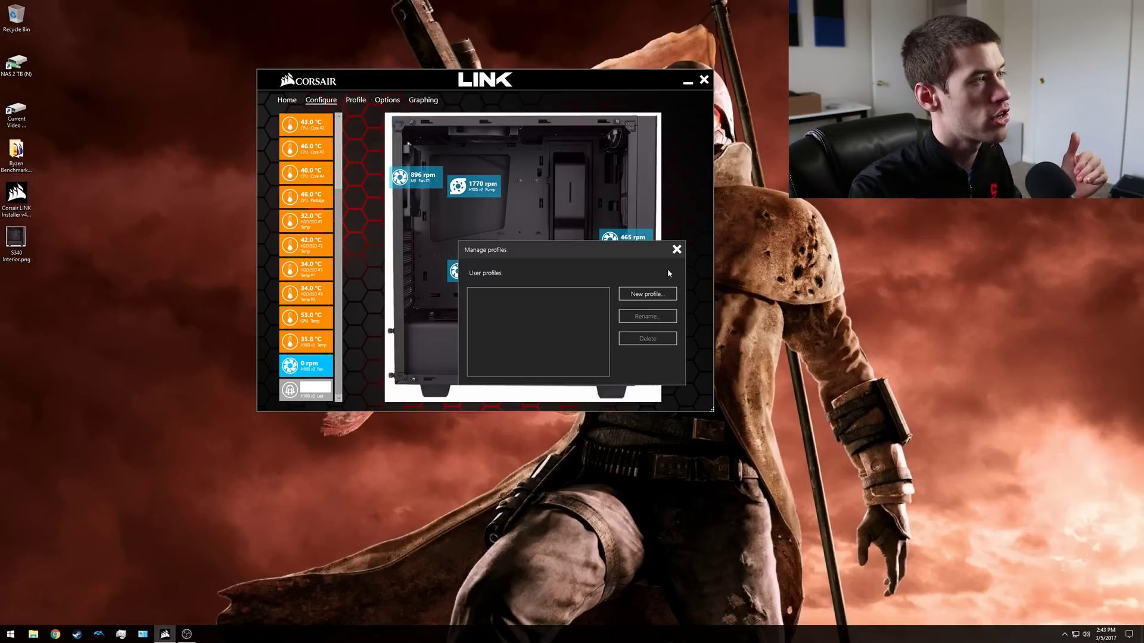
left_click(656, 295)
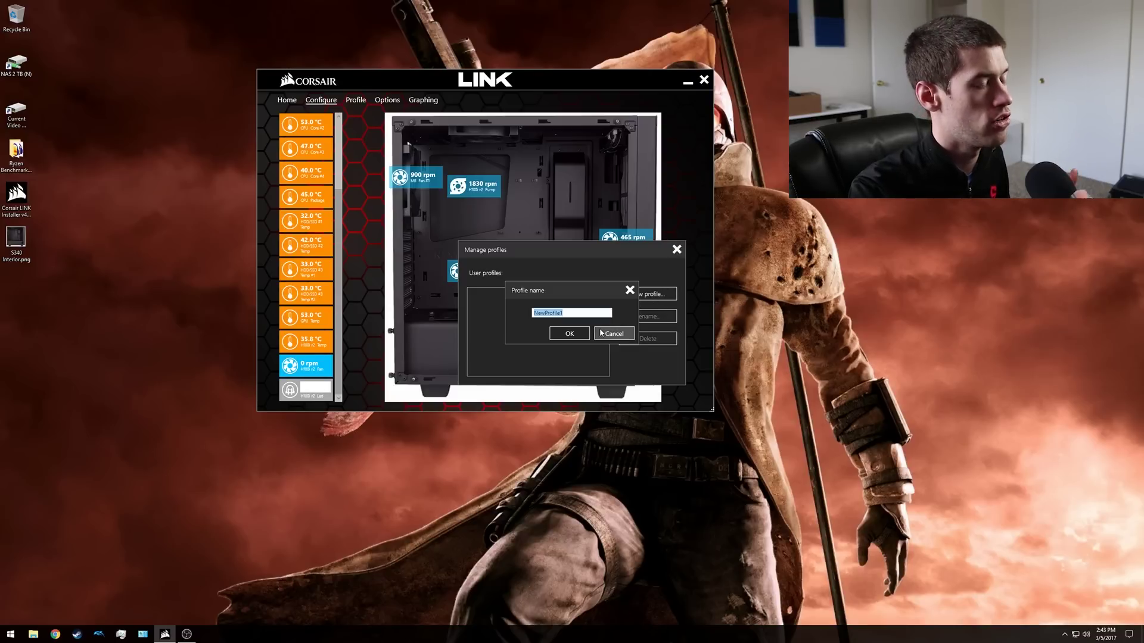
type("Gaming")
key("Return")
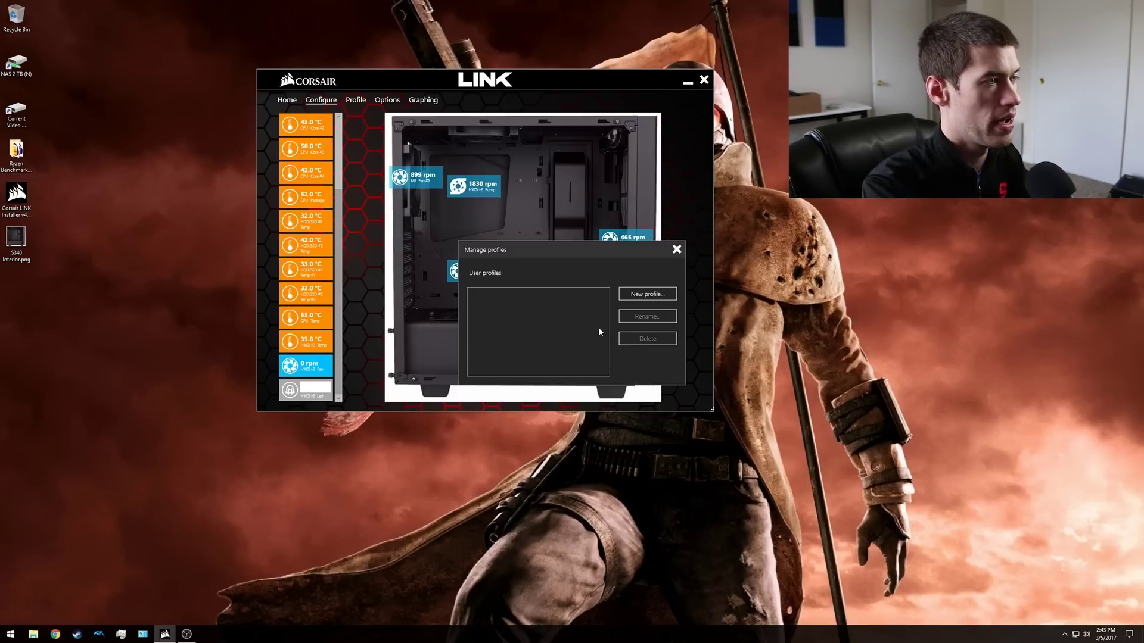
key("Escape")
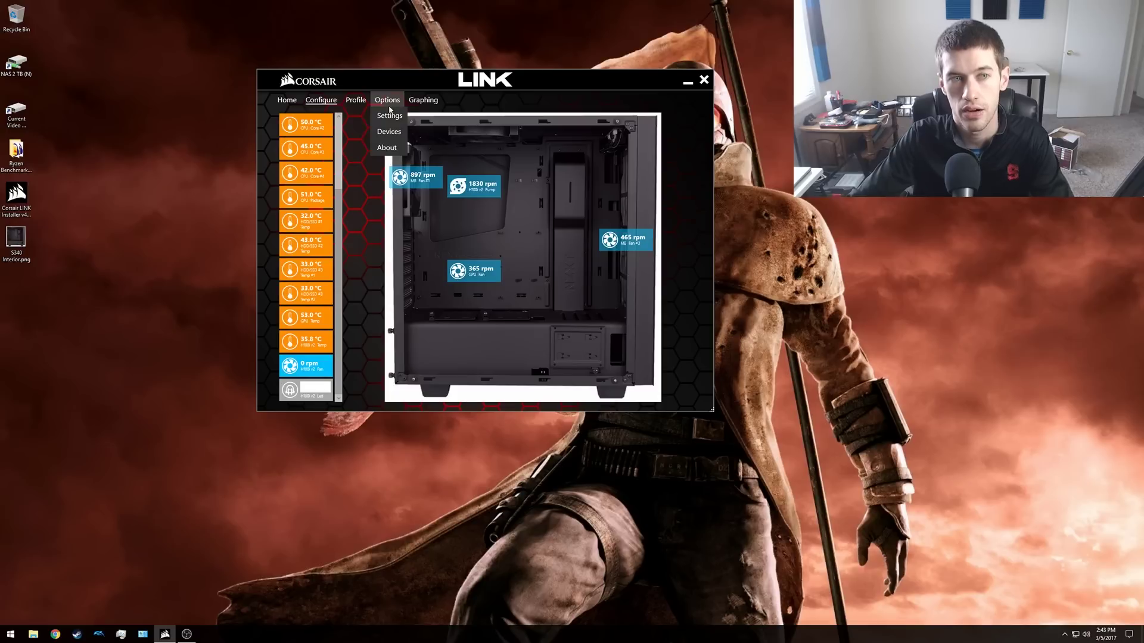
- Check in the Profile menu that Gaming is the active profile, then bring up Graphing
left_click(357, 100)
mouse_move(387, 100)
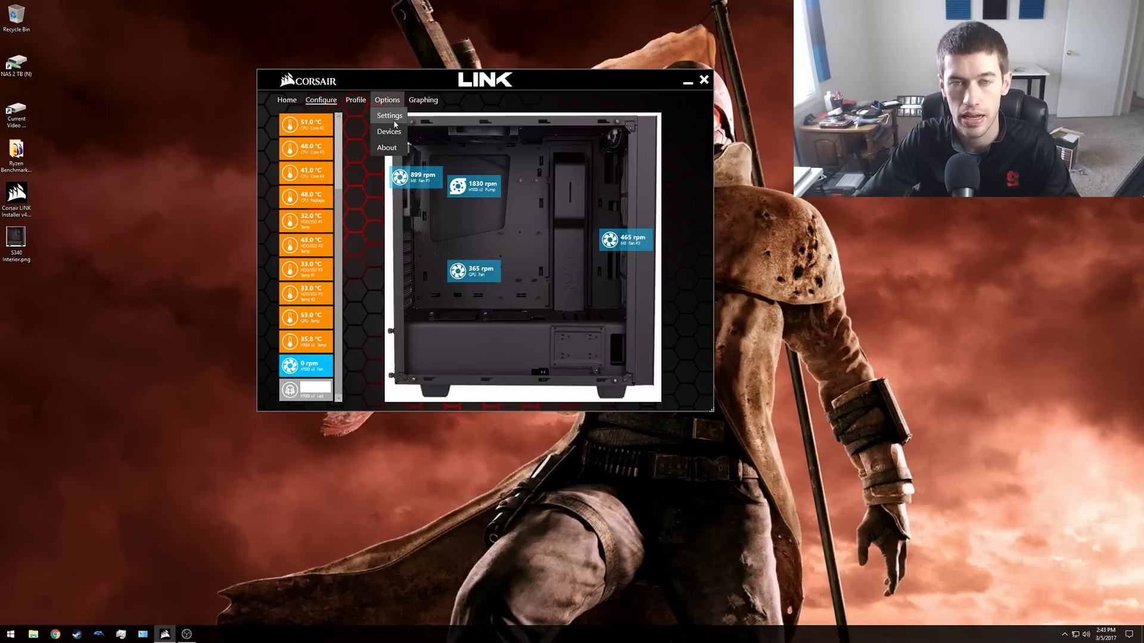
left_click(356, 100)
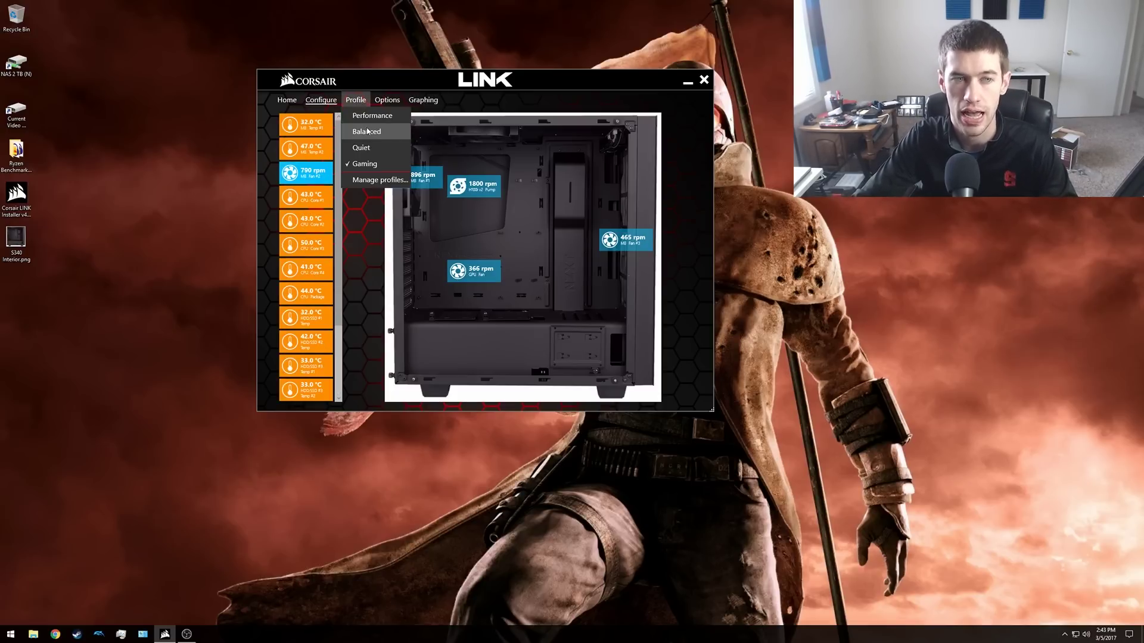
left_click(382, 248)
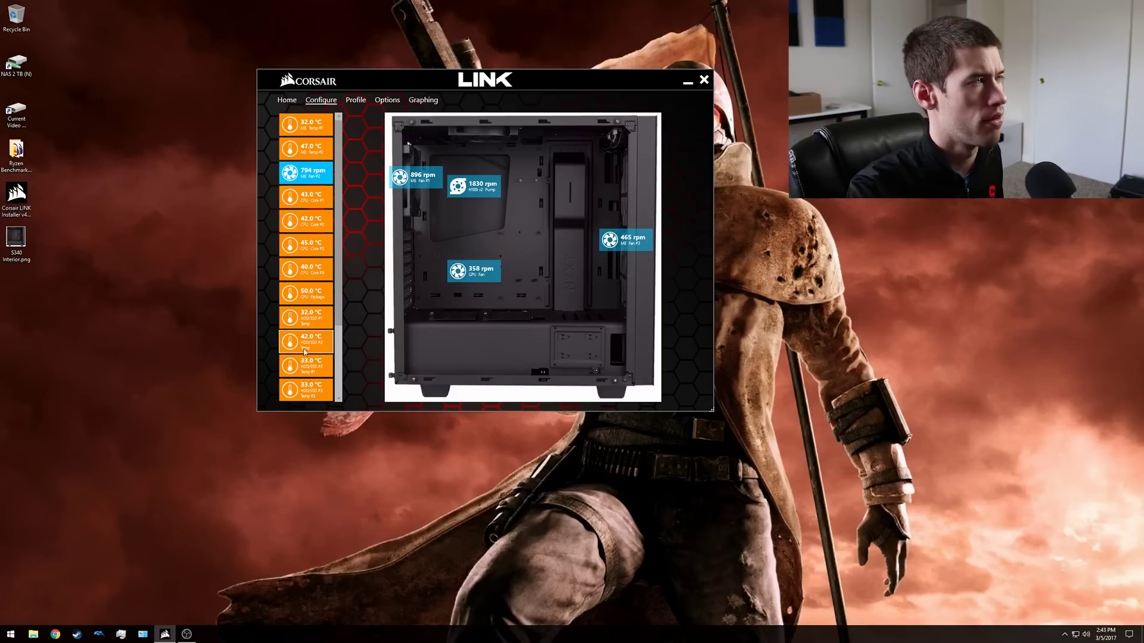
left_click(423, 99)
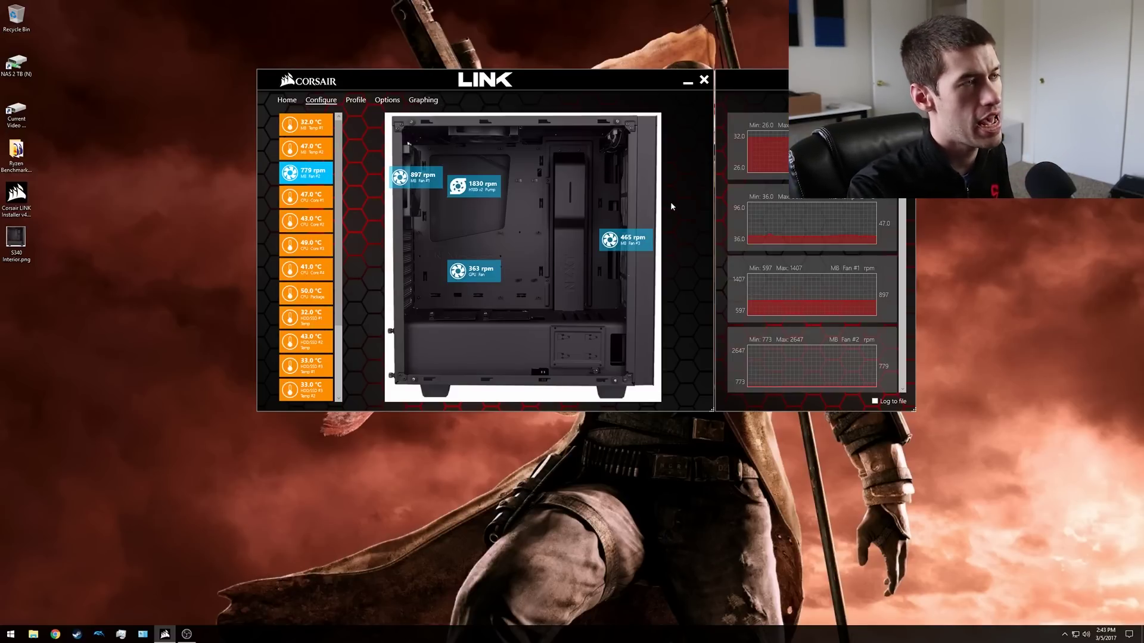
- Scroll through the sensor history charts down to the CPU package temperature graph
scroll(839, 200, "down", 1)
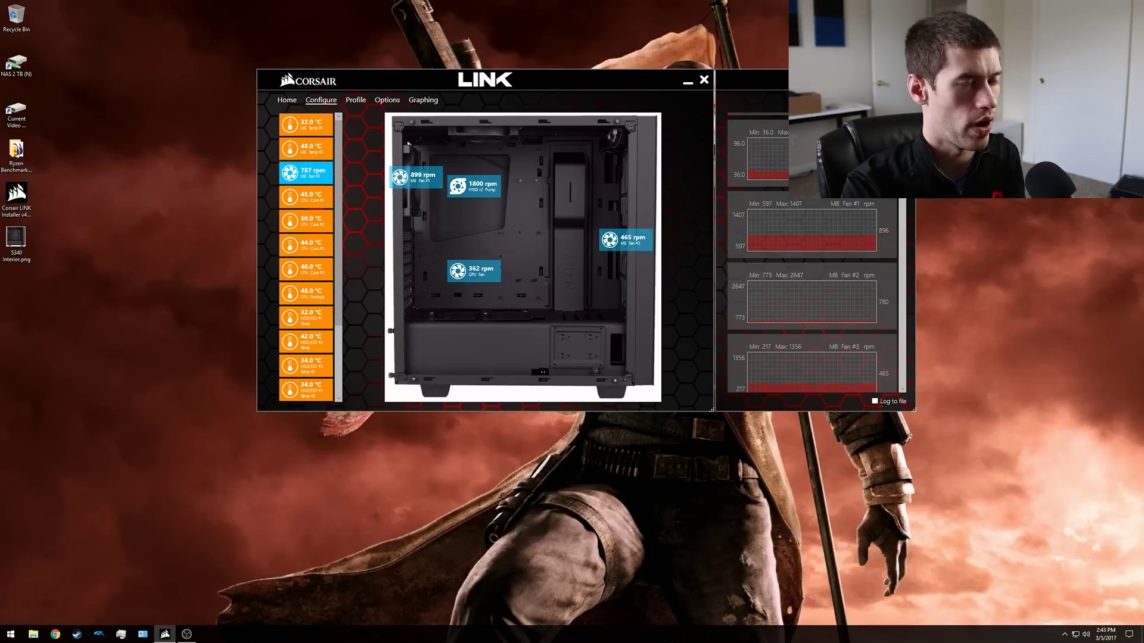
scroll(813, 253, "down", 2)
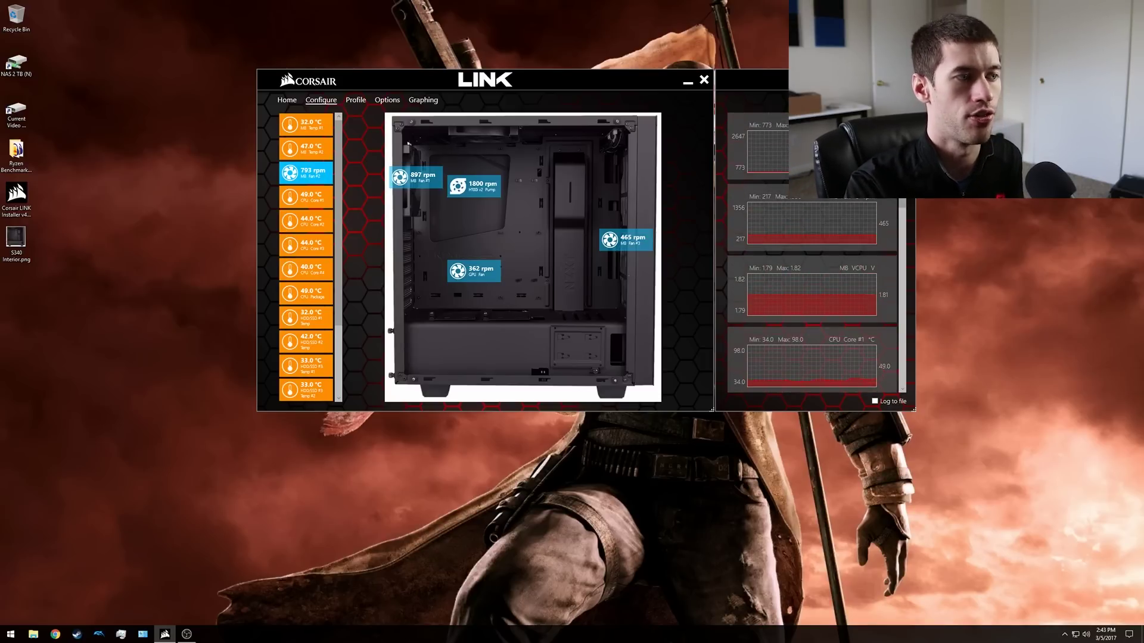
scroll(812, 253, "down", 1)
scroll(812, 254, "up", 1)
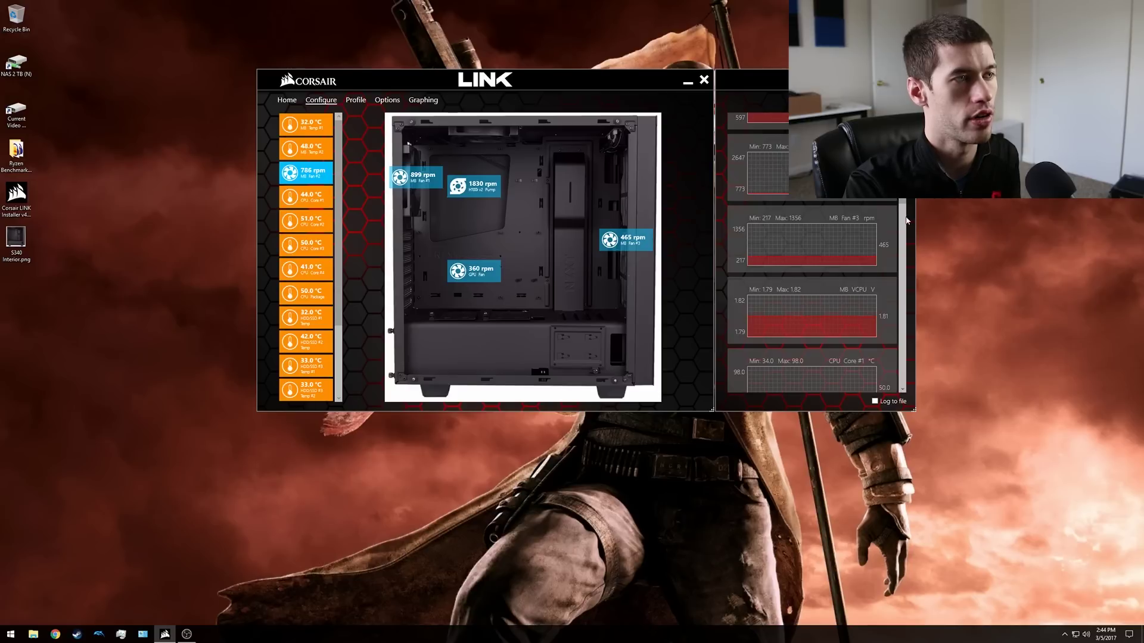
scroll(906, 222, "up", 3)
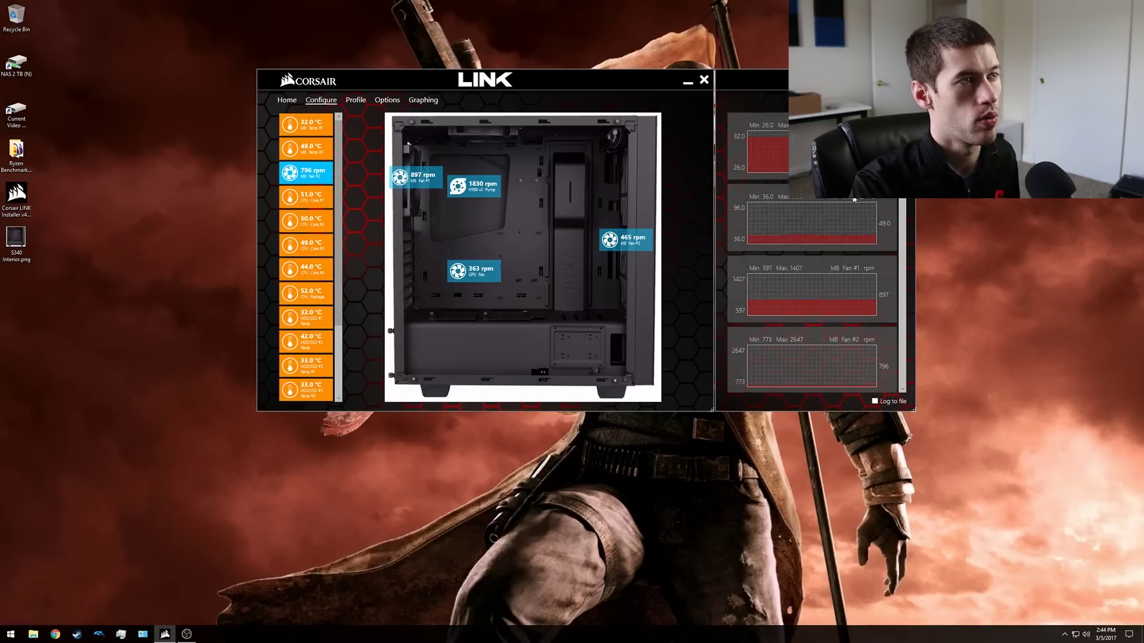
scroll(812, 268, "down", 3)
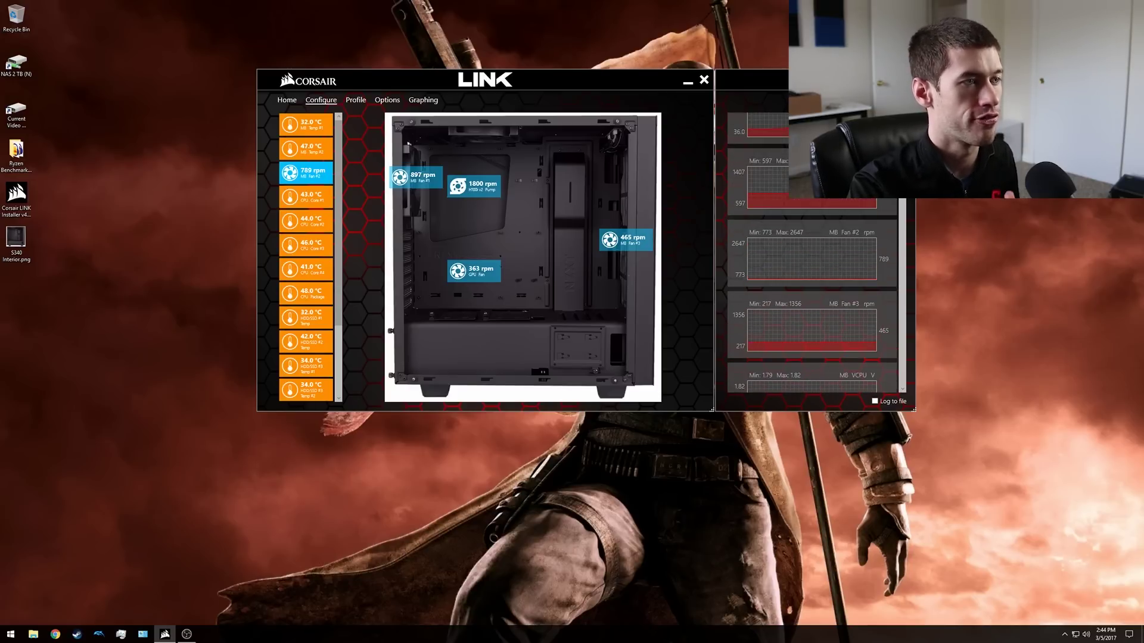
scroll(812, 268, "down", 1)
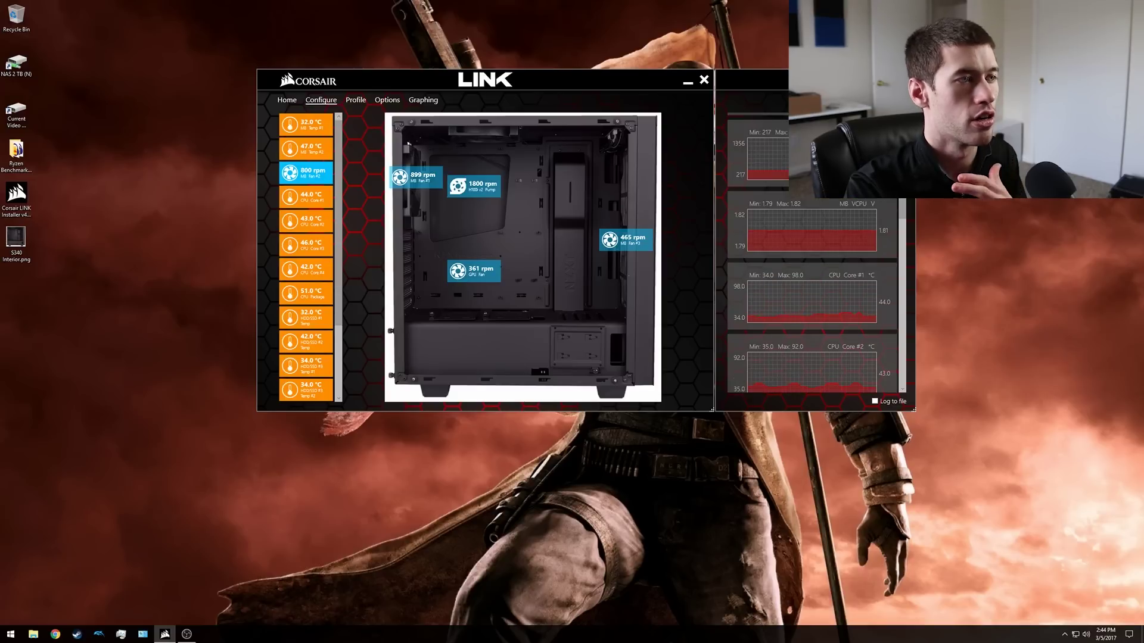
scroll(812, 268, "down", 1)
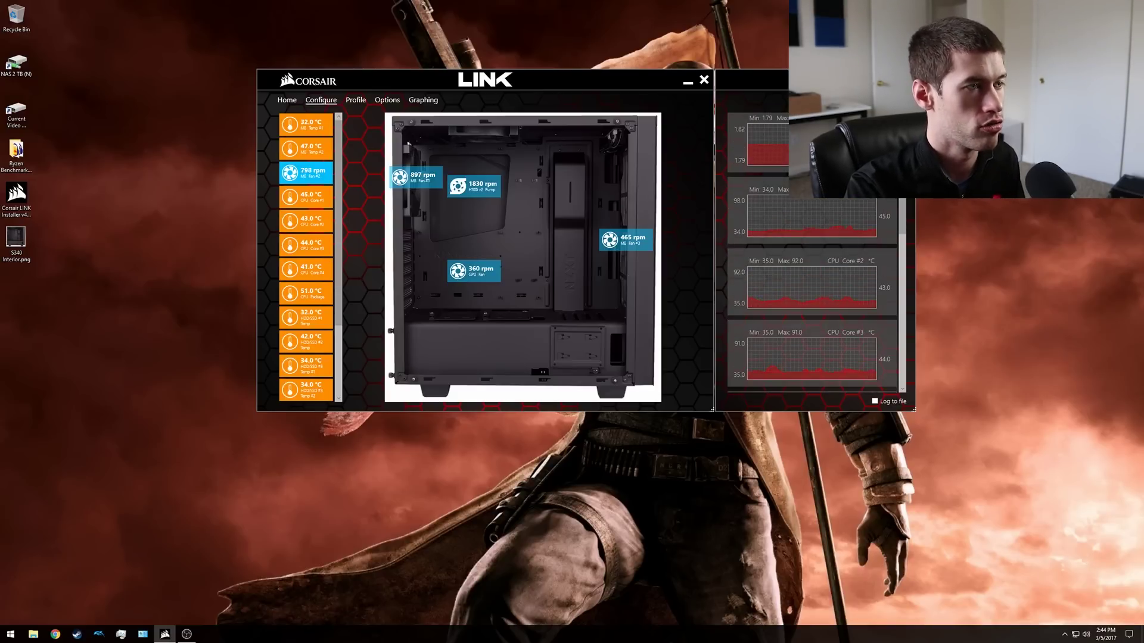
scroll(812, 253, "down", 1)
scroll(812, 235, "down", 1)
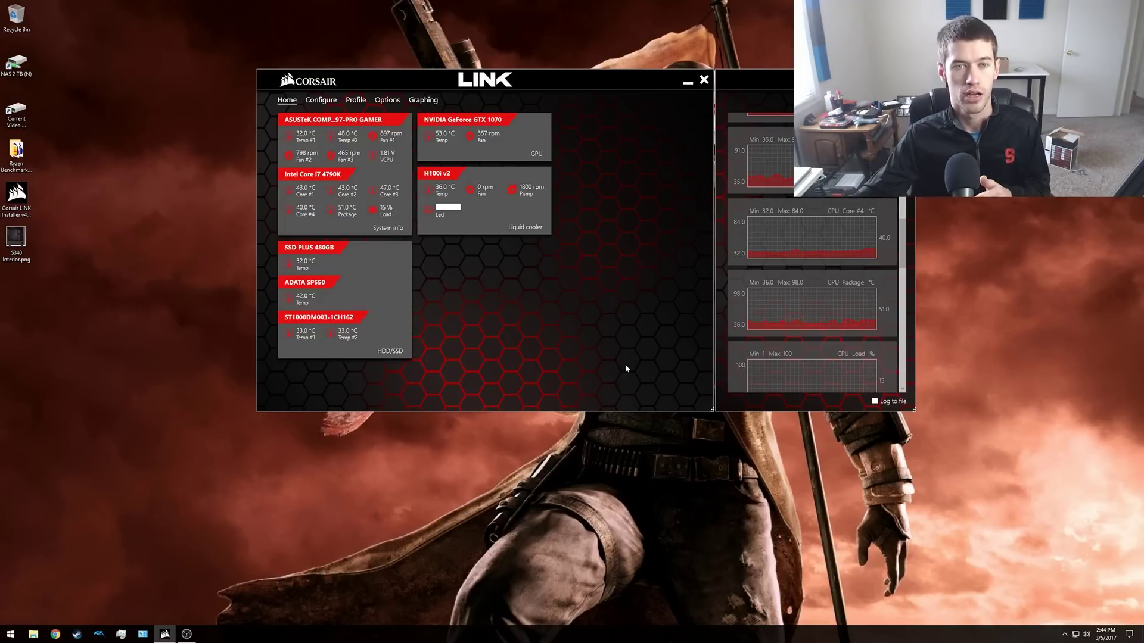
- Set the H100i v2 LED lighting colour to green
left_click(454, 211)
left_click(592, 322)
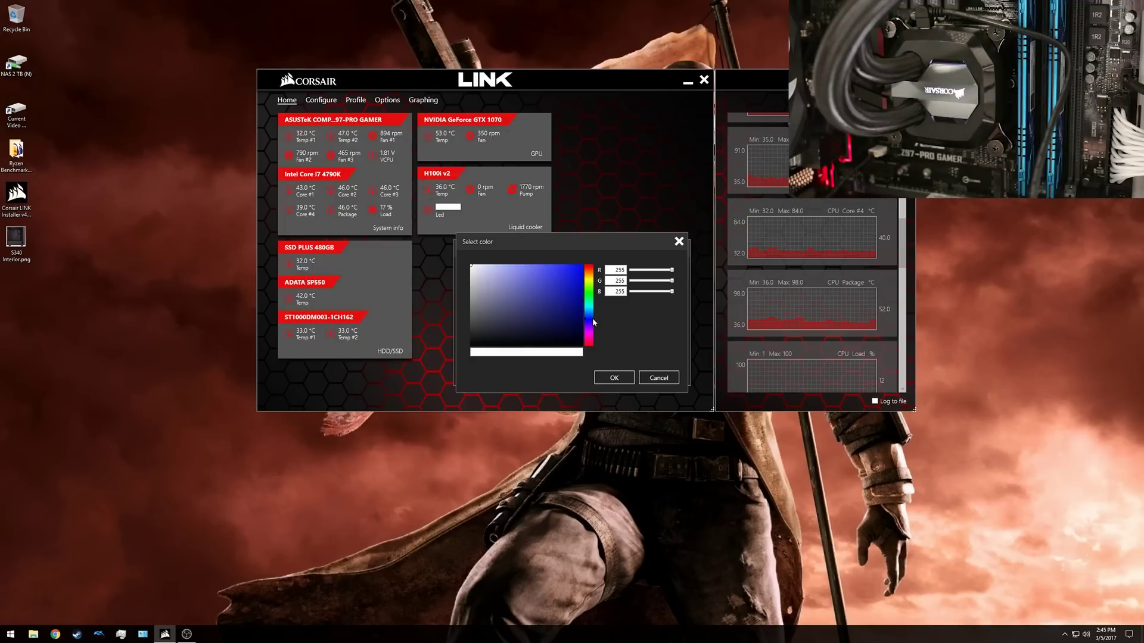
left_click(613, 378)
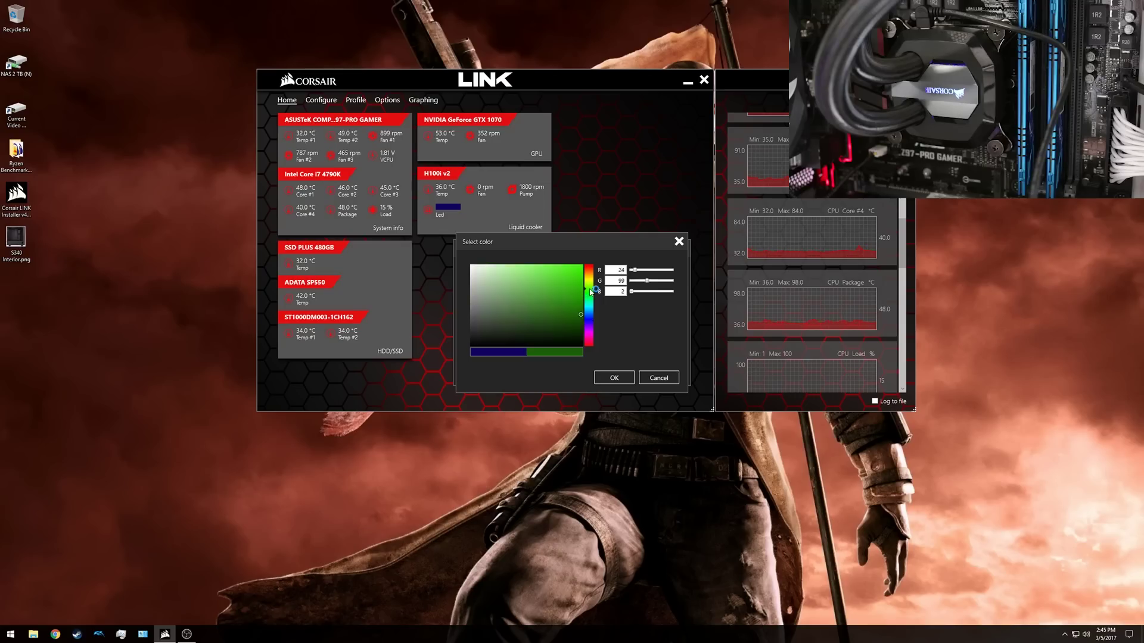
left_click(614, 377)
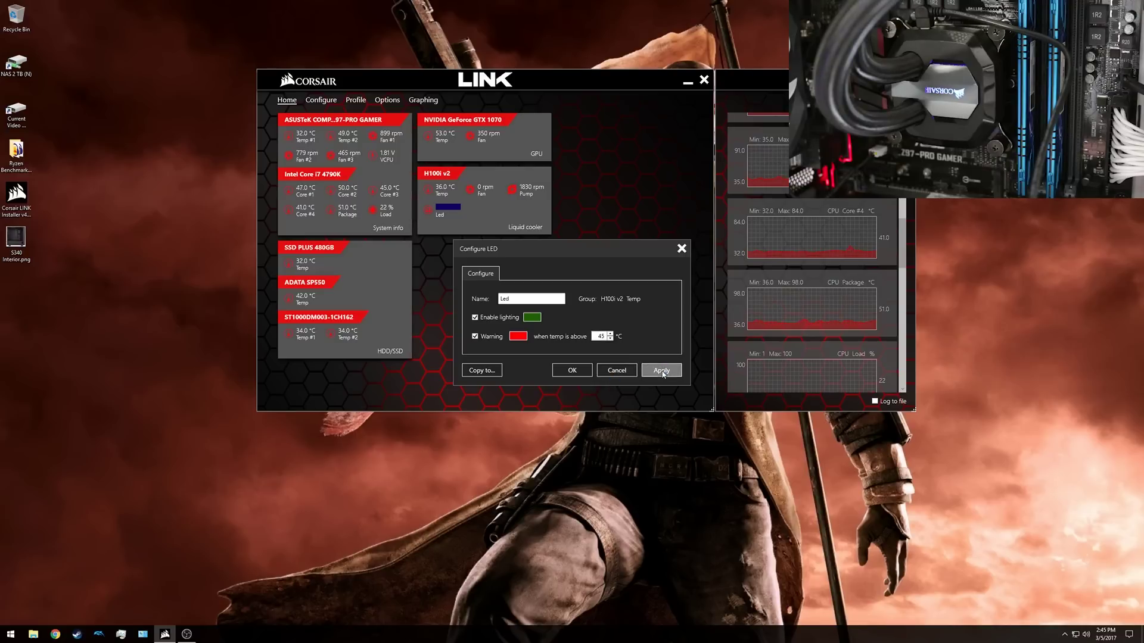
- Apply the green lighting and lower the red warning threshold to 30 °C
left_click(664, 374)
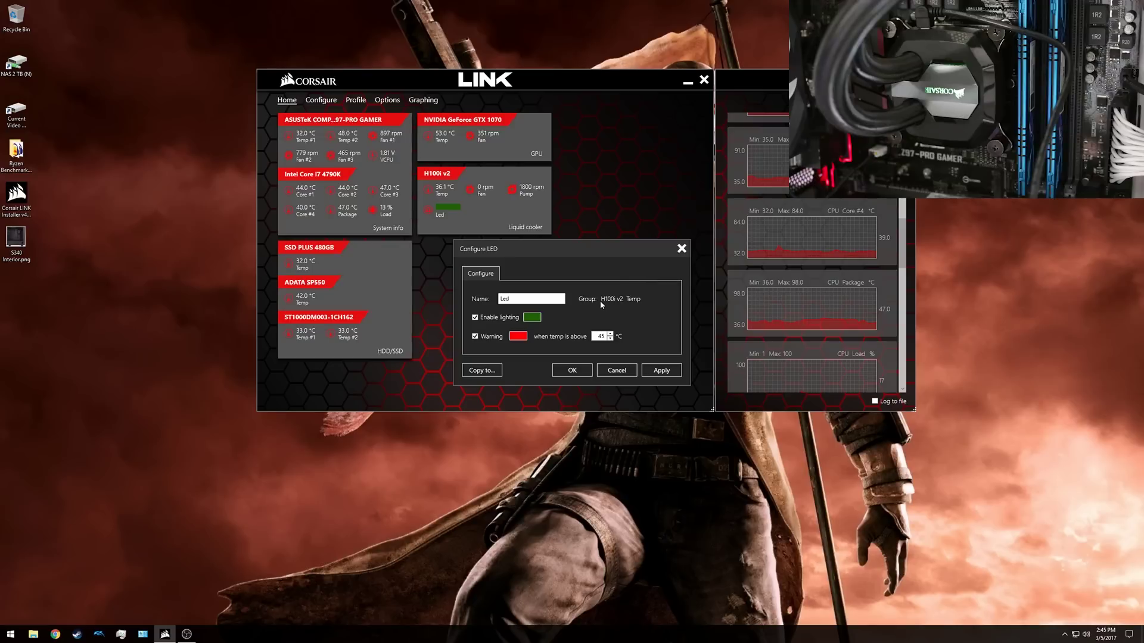
double_click(602, 337)
type("30")
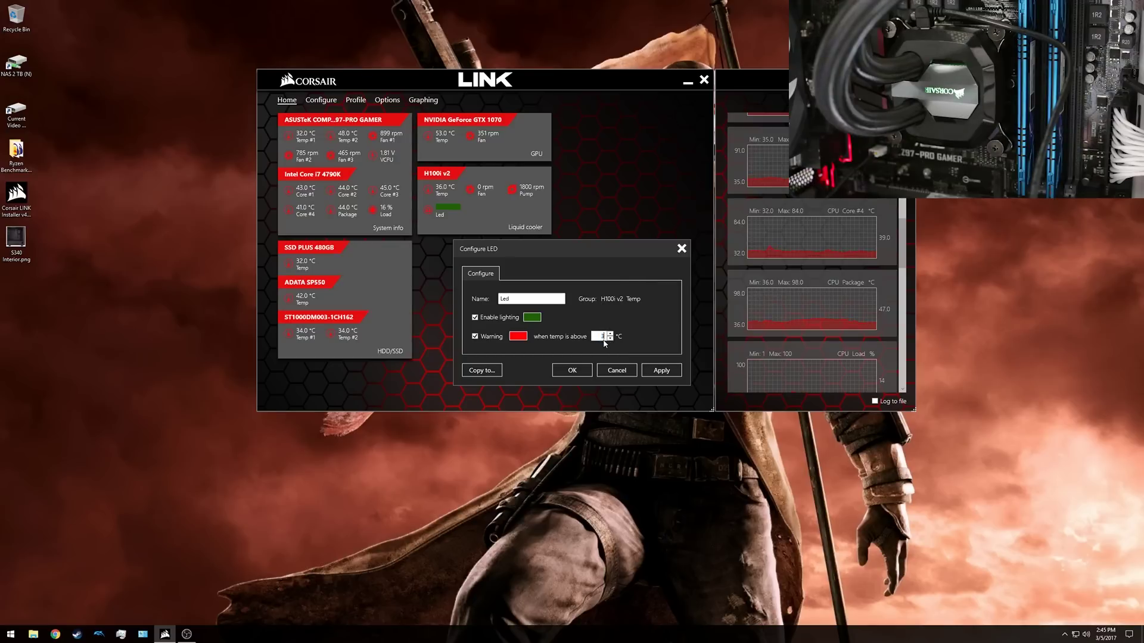
left_click(663, 372)
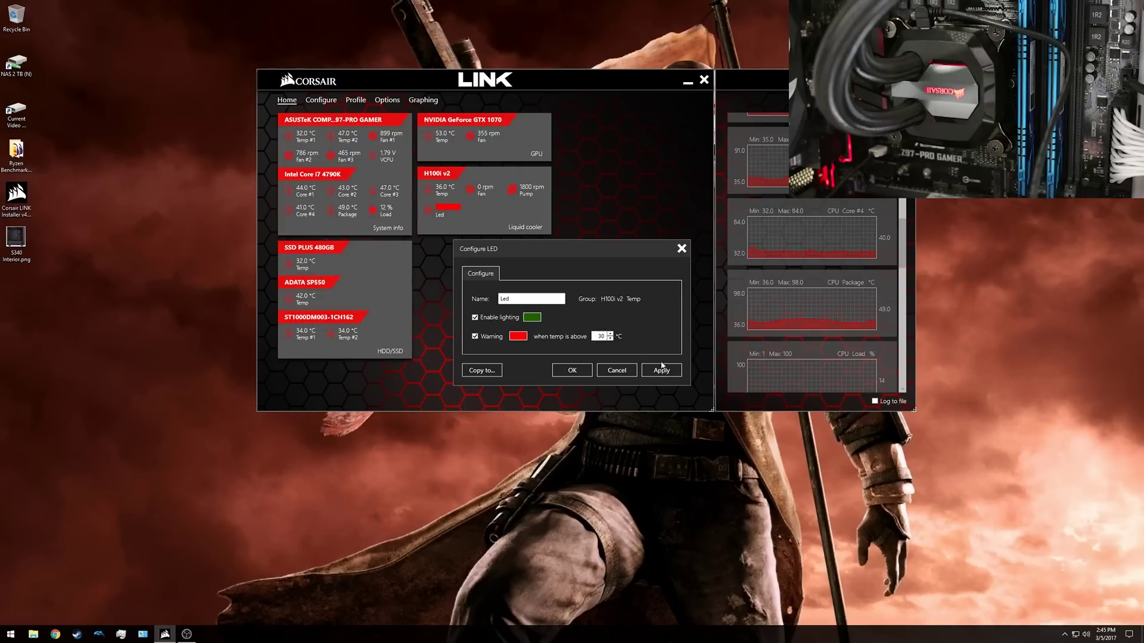